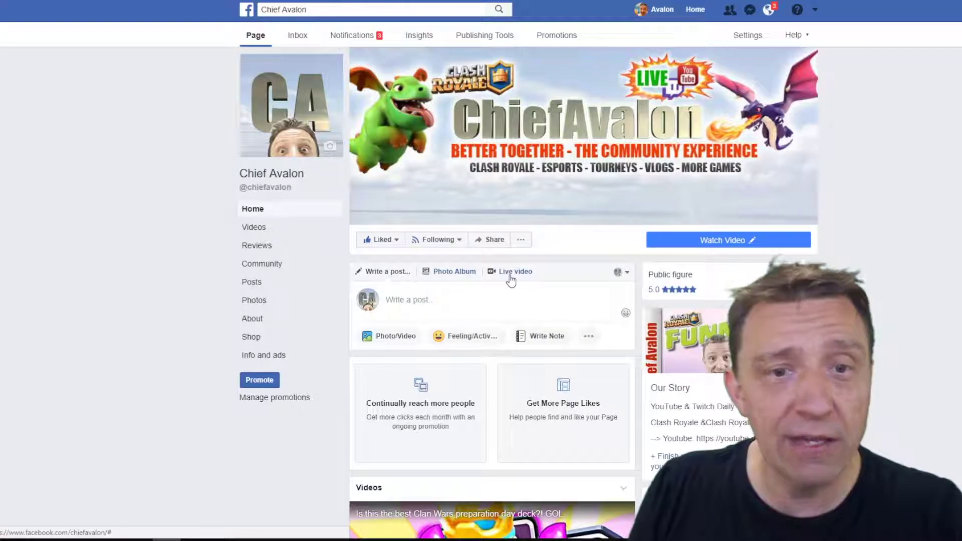
Start a live video from the Facebook page and set it up to connect through external streaming software
left_click(509, 275)
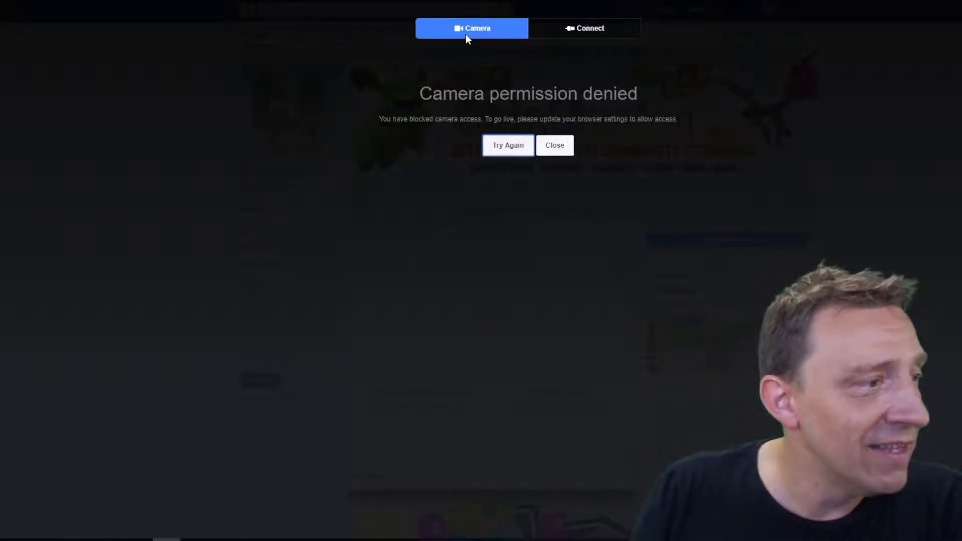
left_click(497, 31)
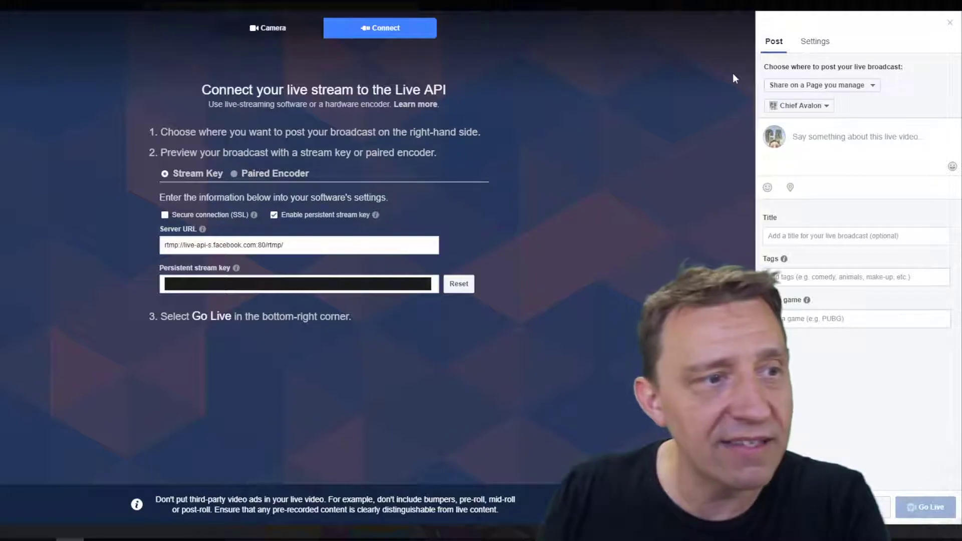
Set the live broadcast to be shared on a Page you manage, with Chief Avalon as the page
left_click(873, 88)
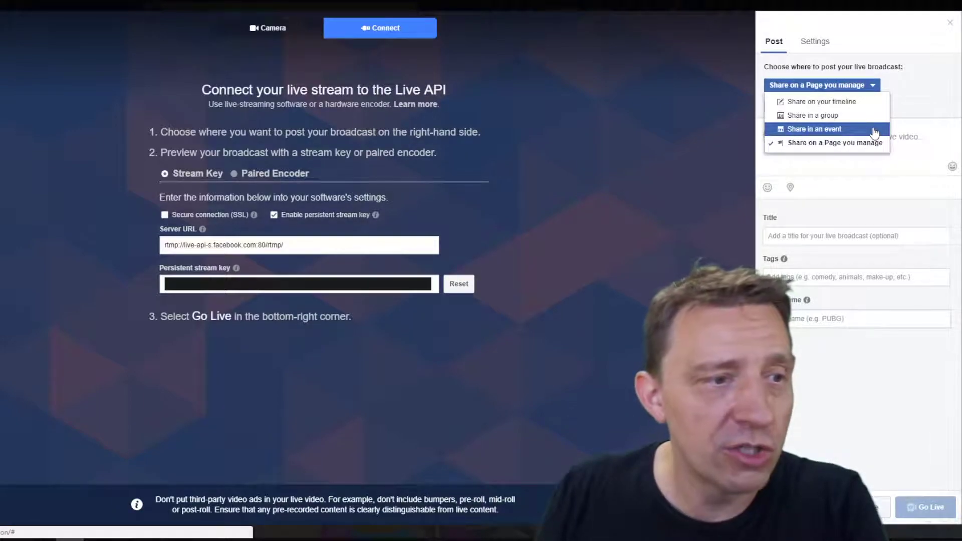
left_click(909, 88)
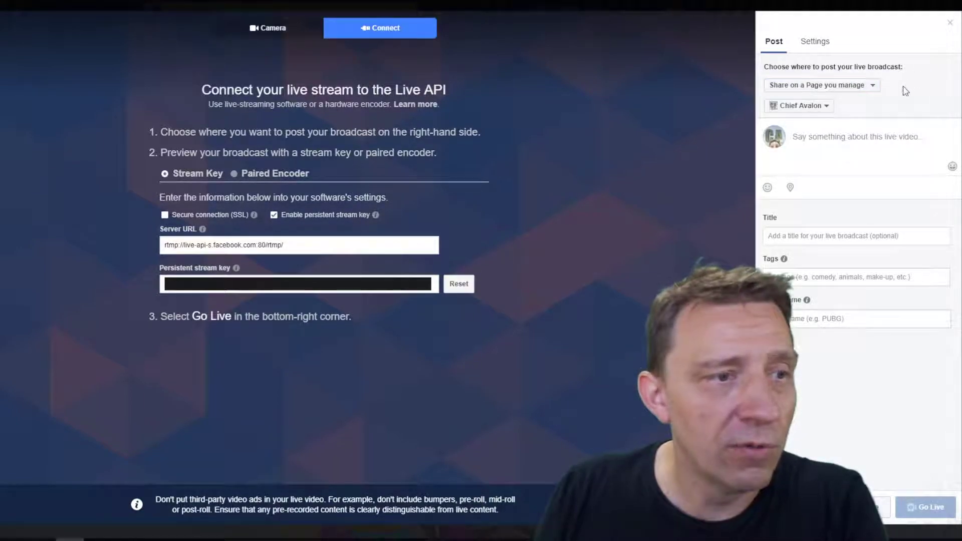
left_click(827, 106)
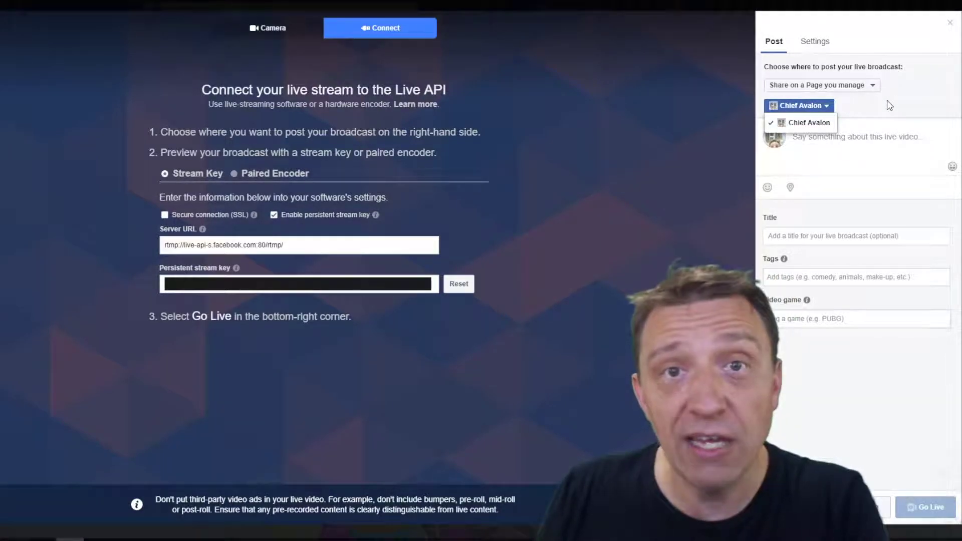
left_click(908, 103)
left_click(871, 85)
left_click(916, 81)
left_click(874, 85)
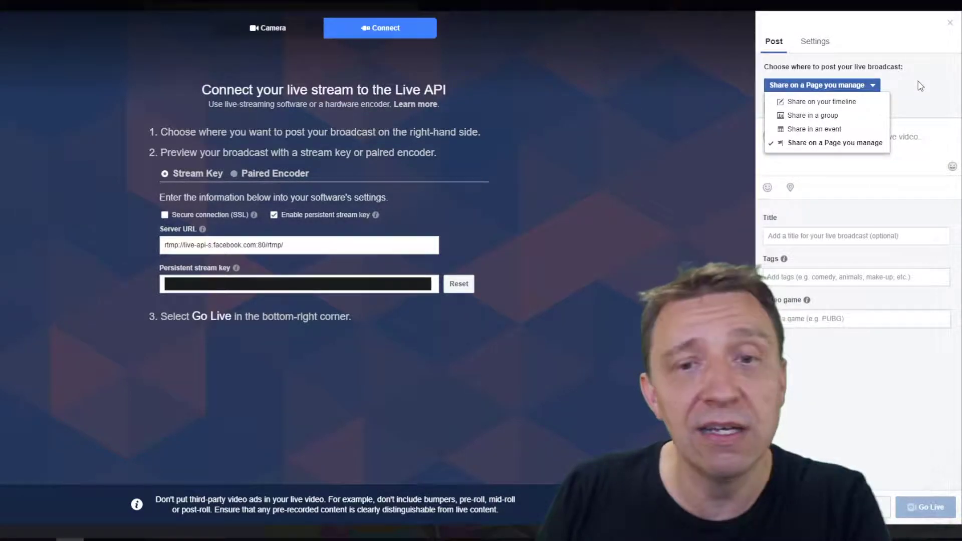
left_click(807, 150)
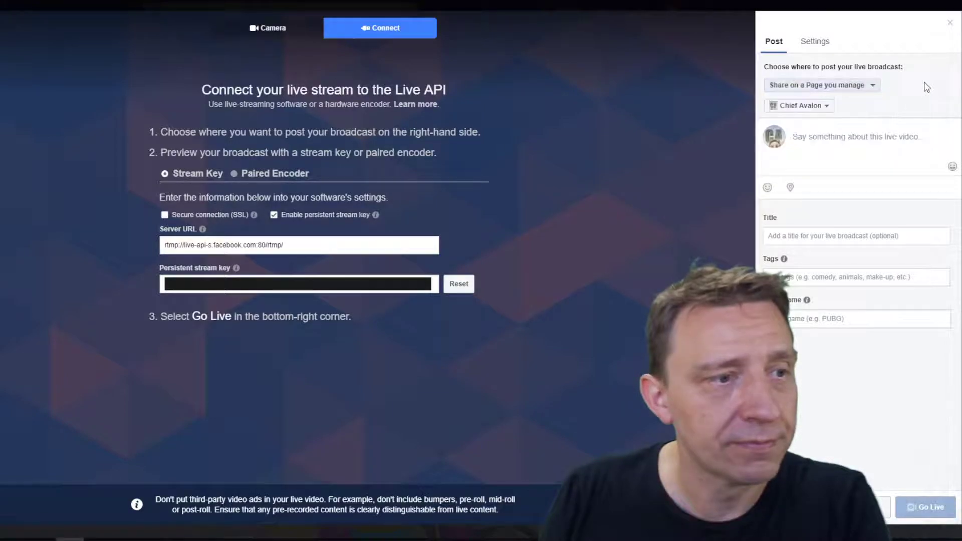
type("sdsfdshkjl")
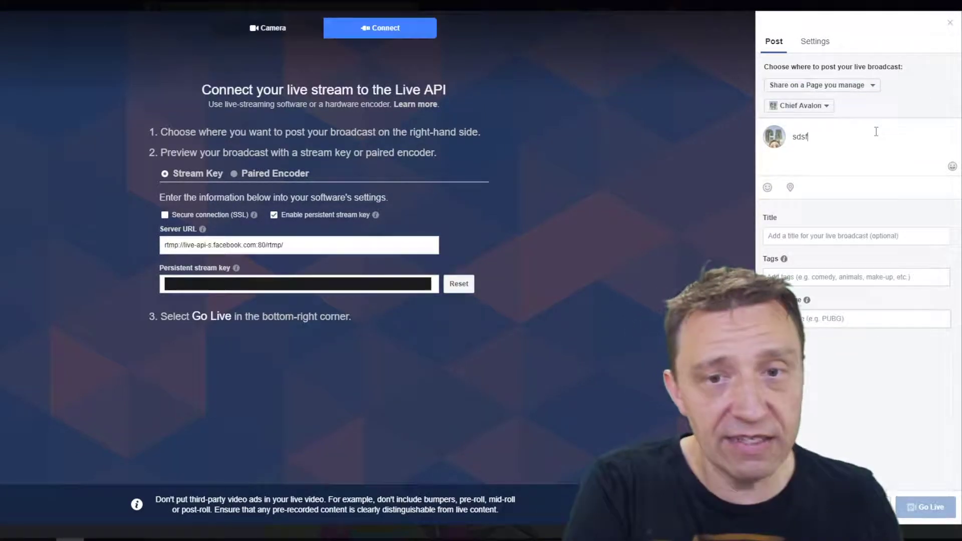
key("BackSpace")
key("BackSpace")
key("BackSpace")
key("BackSpace")
key("BackSpace")
key("BackSpace")
key("BackSpace")
key("BackSpace")
key("BackSpace")
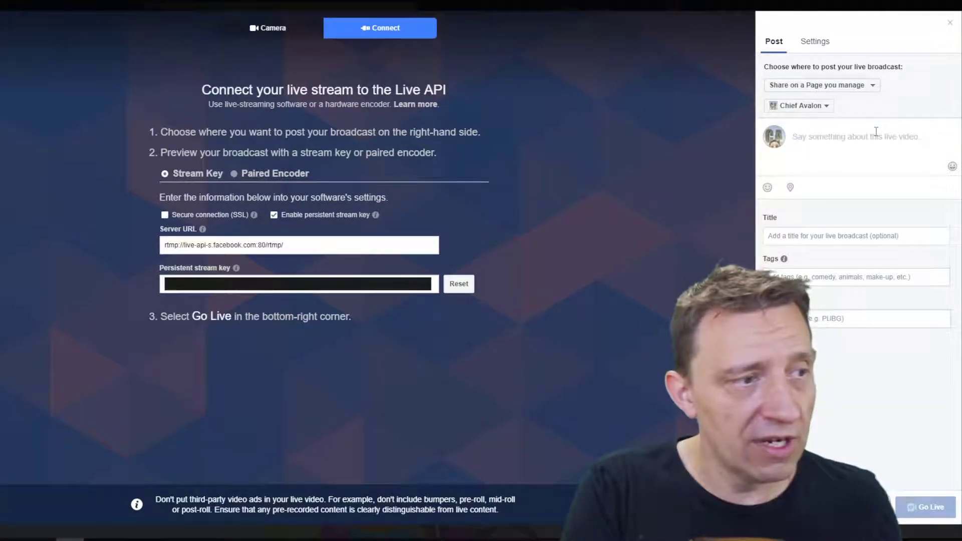
Enter "blab balbablab" as the live video's description and "come watch" as its title
type("blab balbabl")
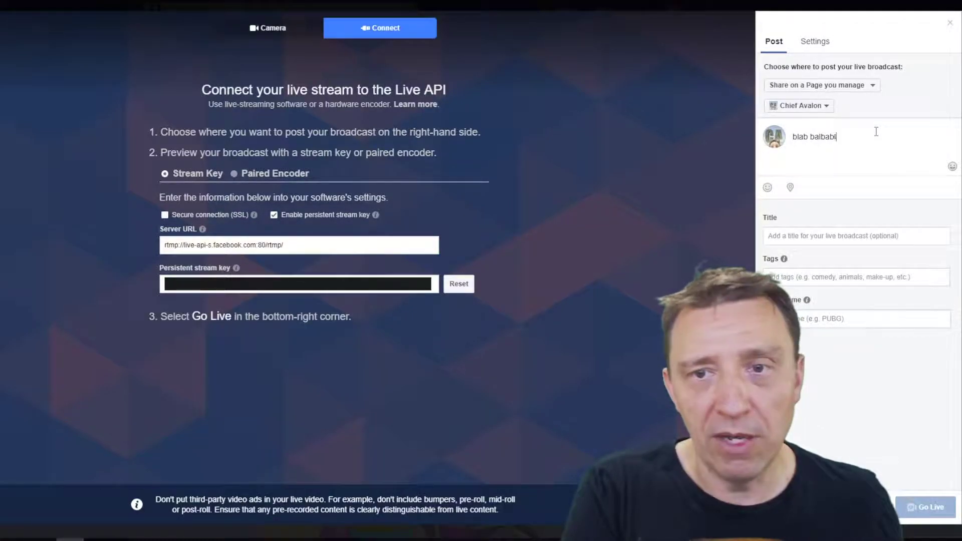
type("ab")
left_click(868, 236)
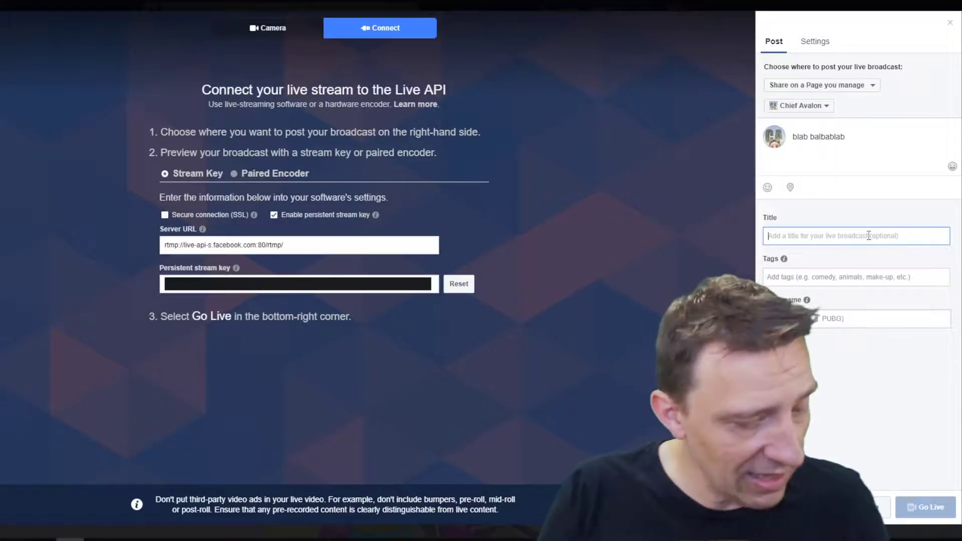
type("blab")
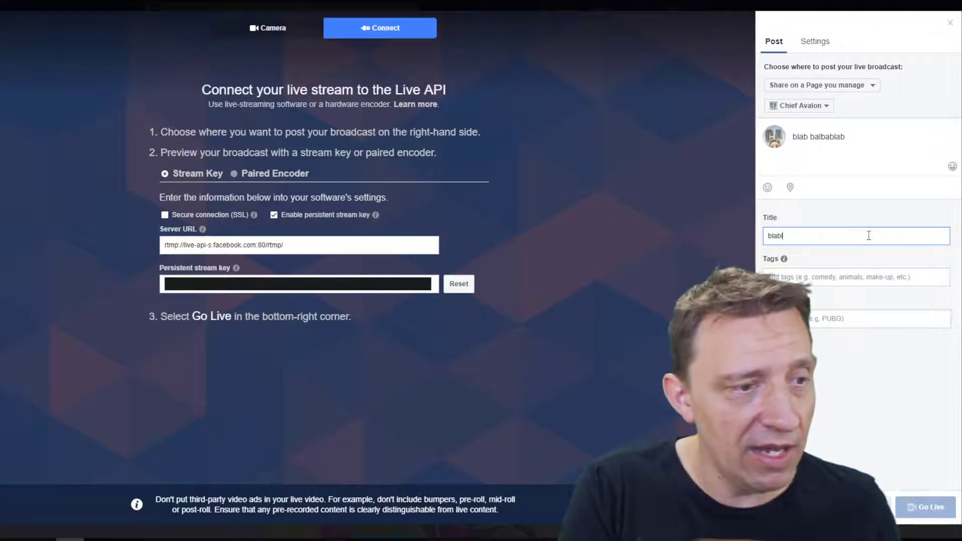
key("BackSpace")
key("BackSpace")
key("BackSpace")
key("BackSpace")
type("come wathc")
key("BackSpace")
key("BackSpace")
type("ch")
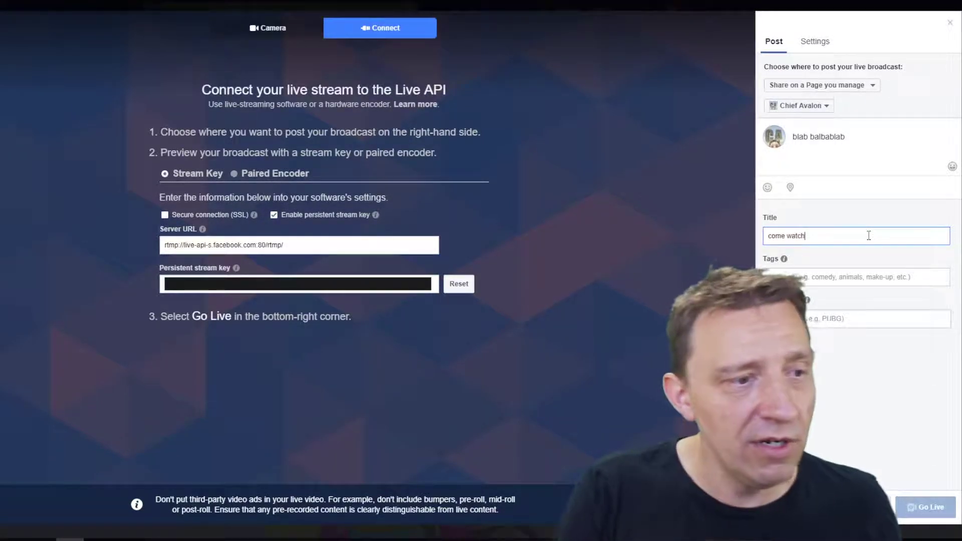
Tag Clash Royale as the broadcast's video game
left_click(827, 296)
left_click(813, 319)
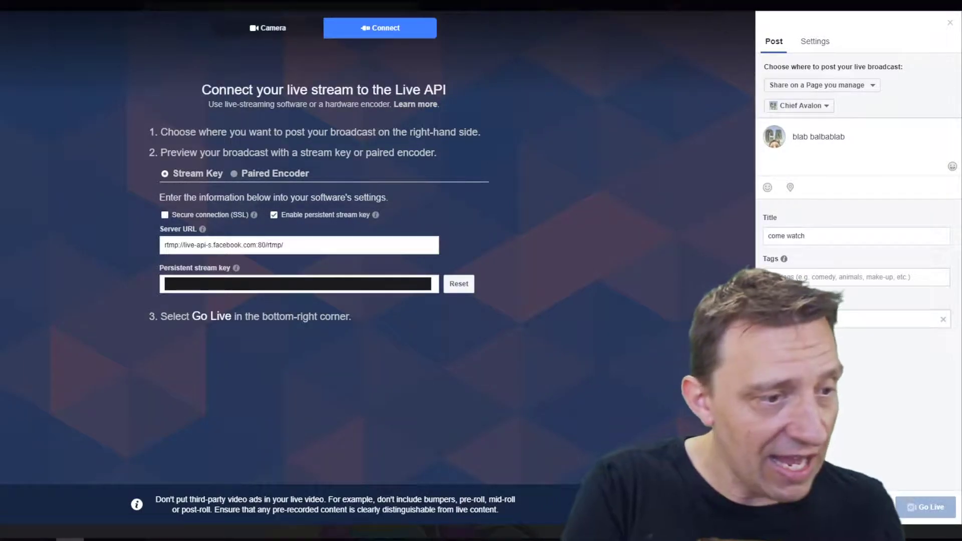
type("clash")
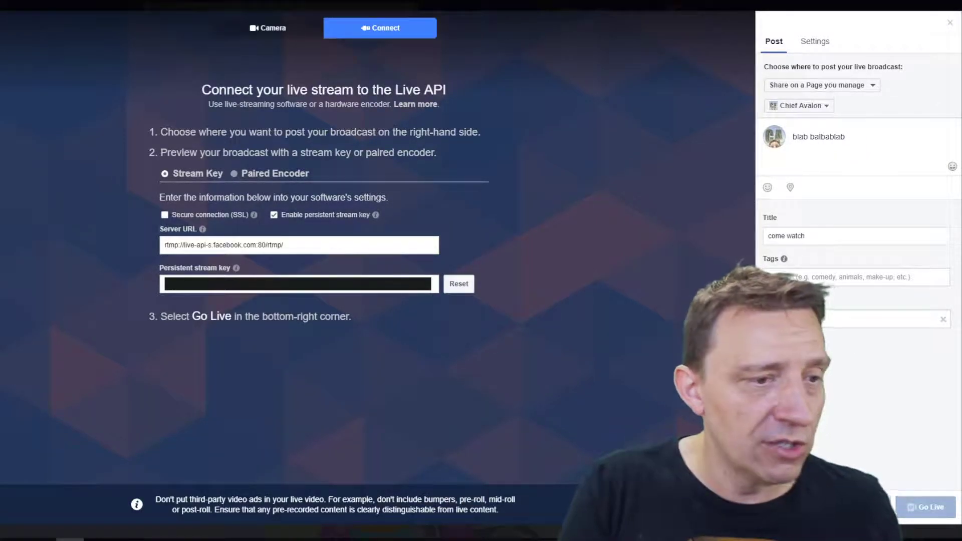
key("Return")
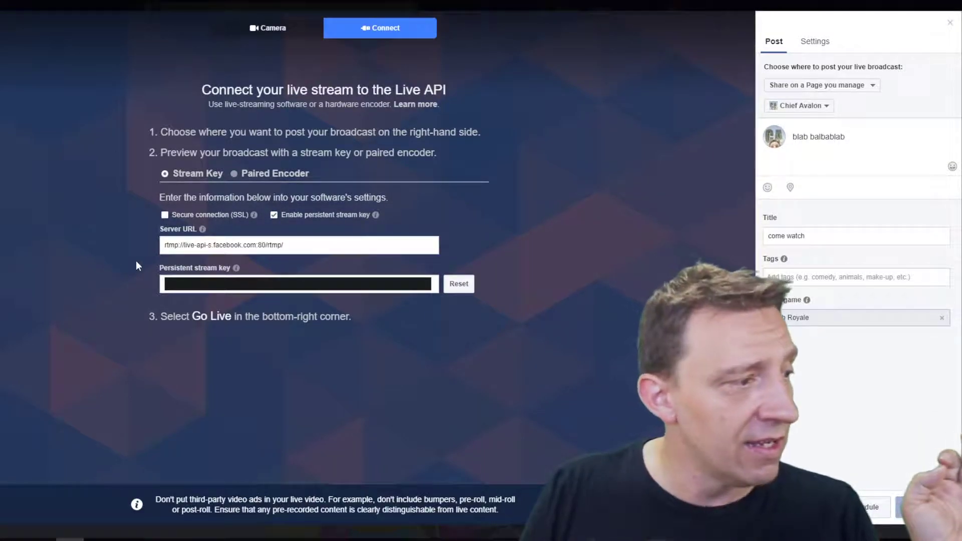
Highlight the server URL, and turn the persistent stream key off and back on
left_click(170, 244)
left_click_drag(169, 244, 193, 245)
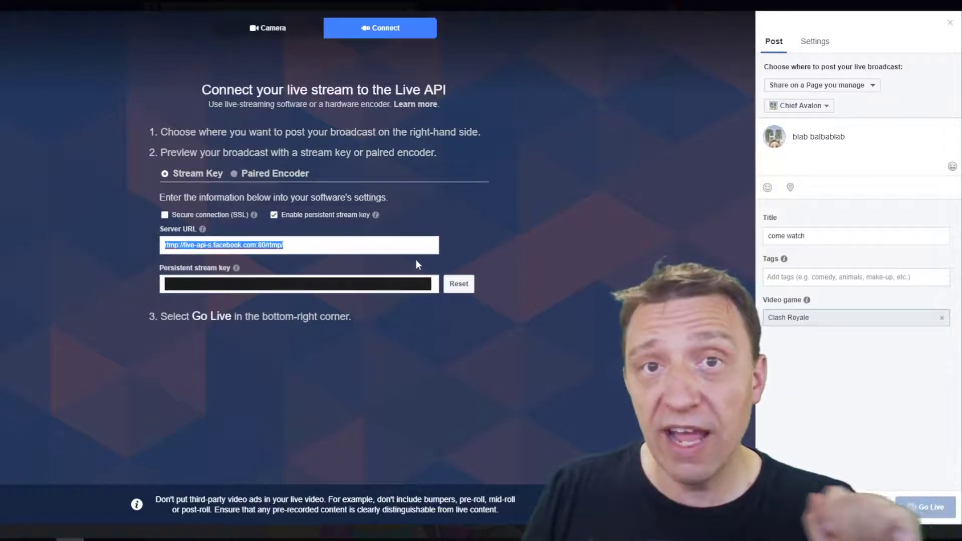
left_click(213, 291)
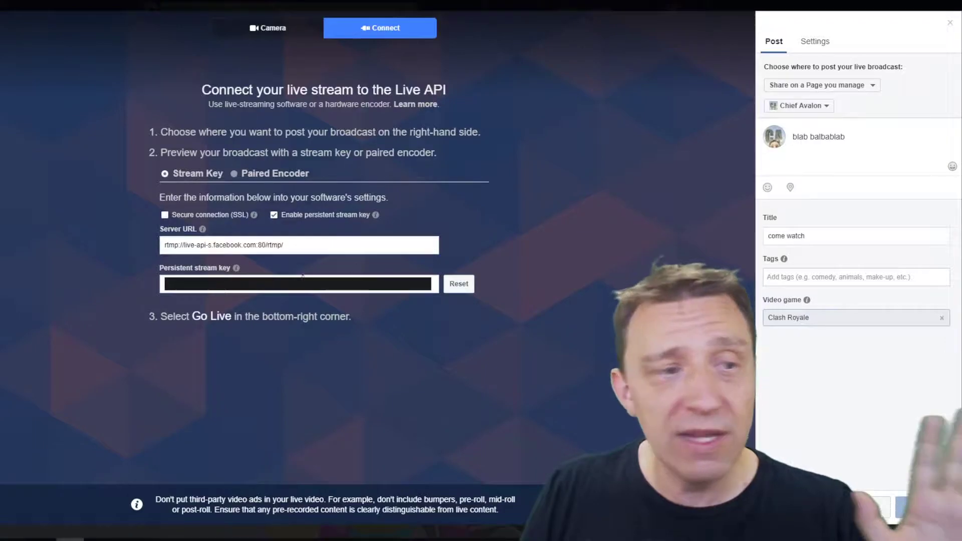
left_click(274, 215)
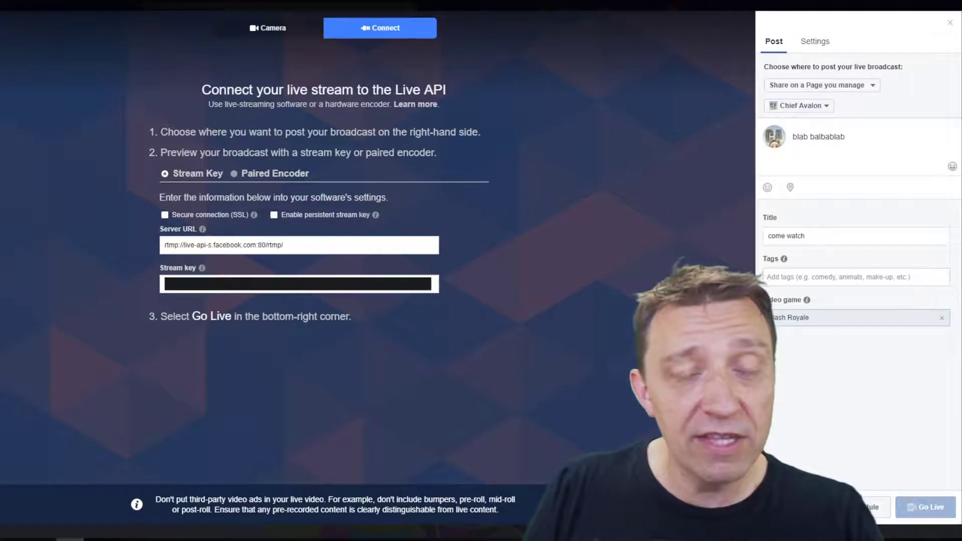
left_click(273, 216)
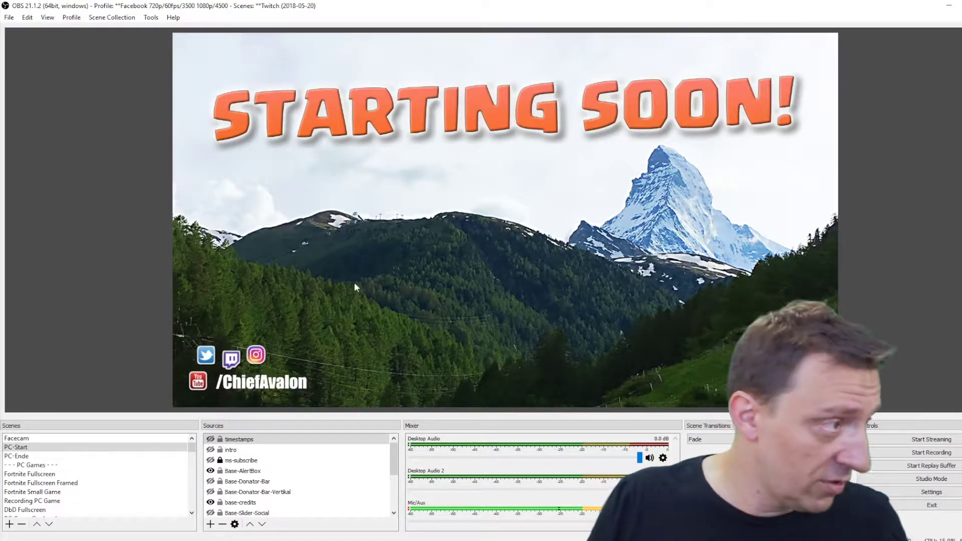
Switch to OBS and select the profile "**Facebook 720p/60fps/3500 1080p/4500"
left_click(71, 17)
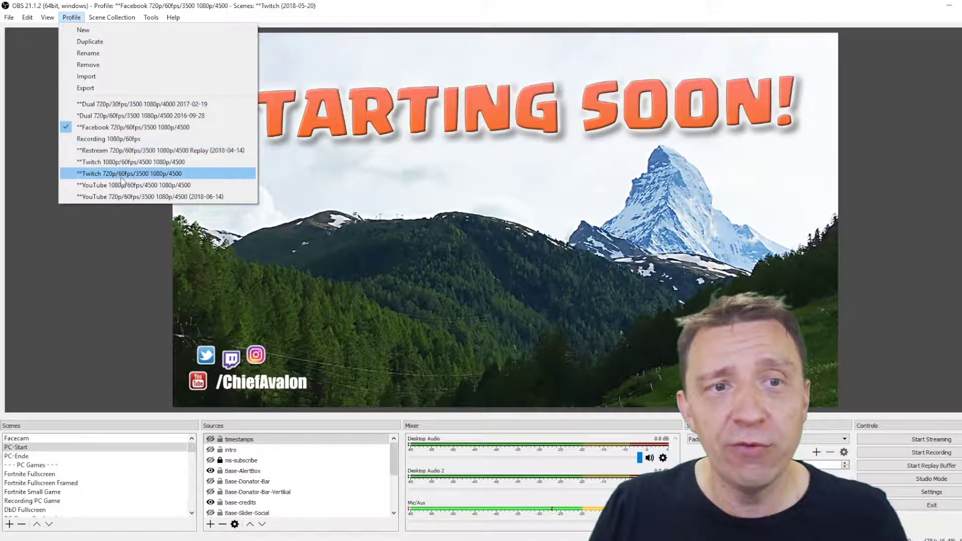
left_click(138, 127)
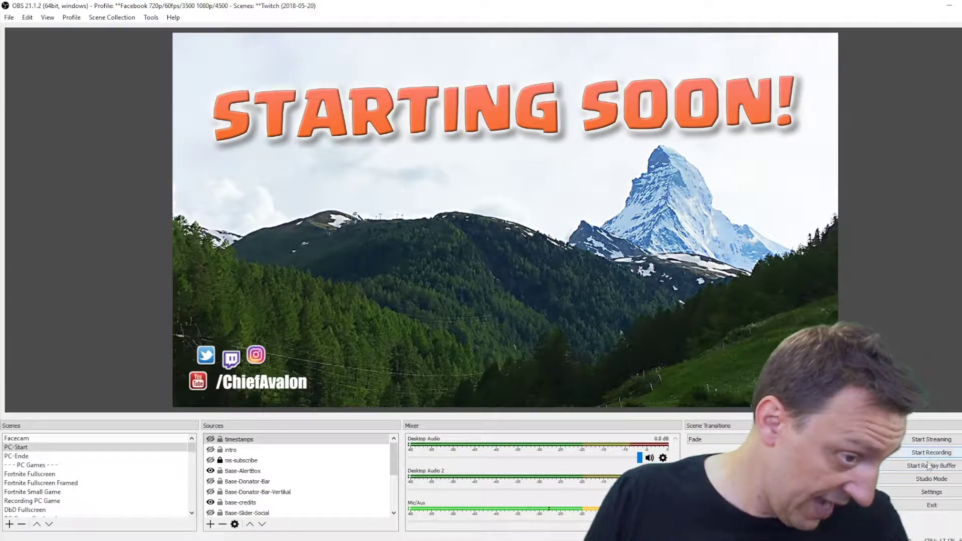
Open the stream settings and keep Streaming Services as the stream type with Facebook Live as the service
left_click(931, 491)
left_click(516, 100)
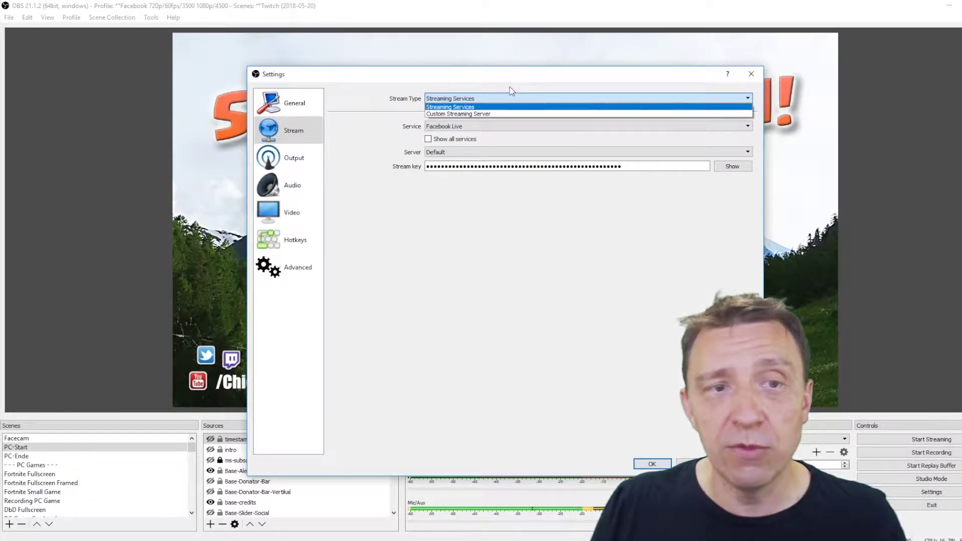
left_click(459, 77)
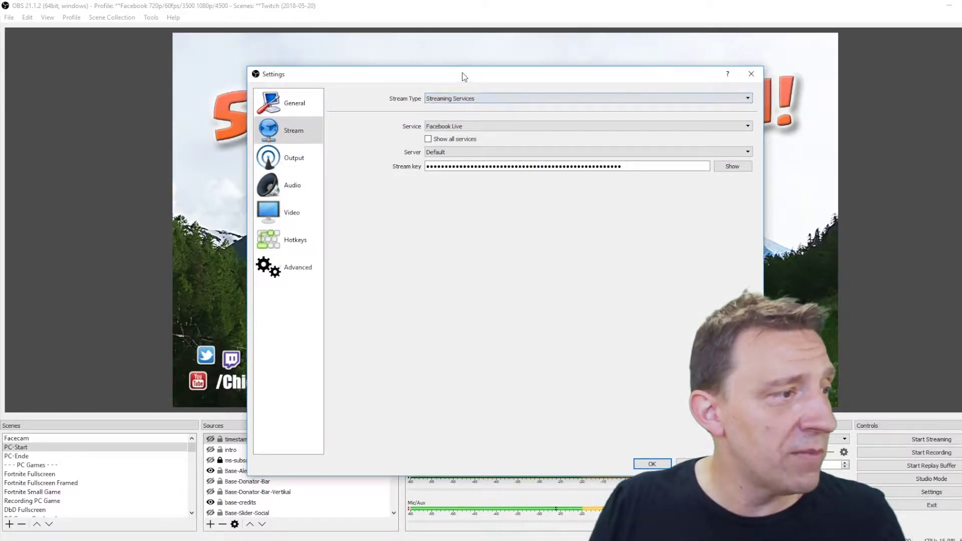
left_click(563, 125)
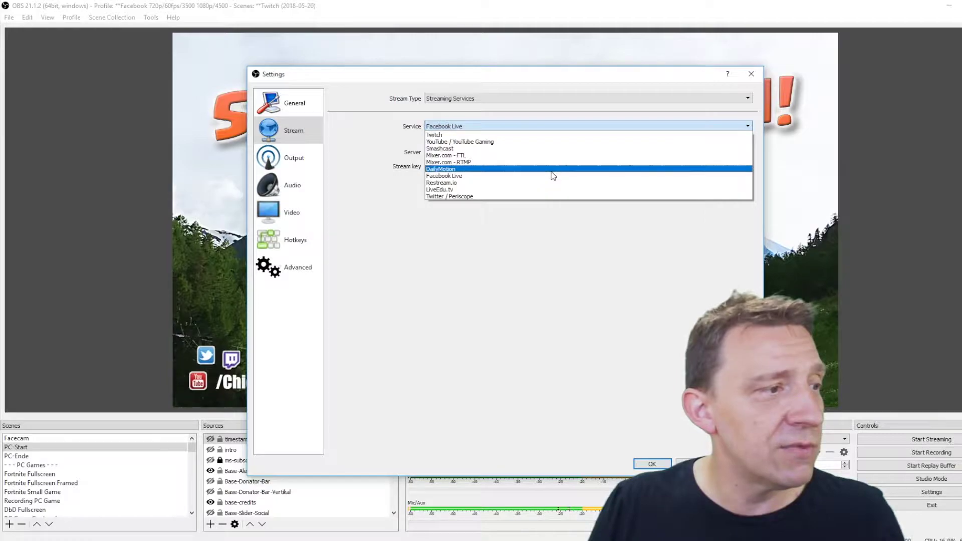
left_click(458, 127)
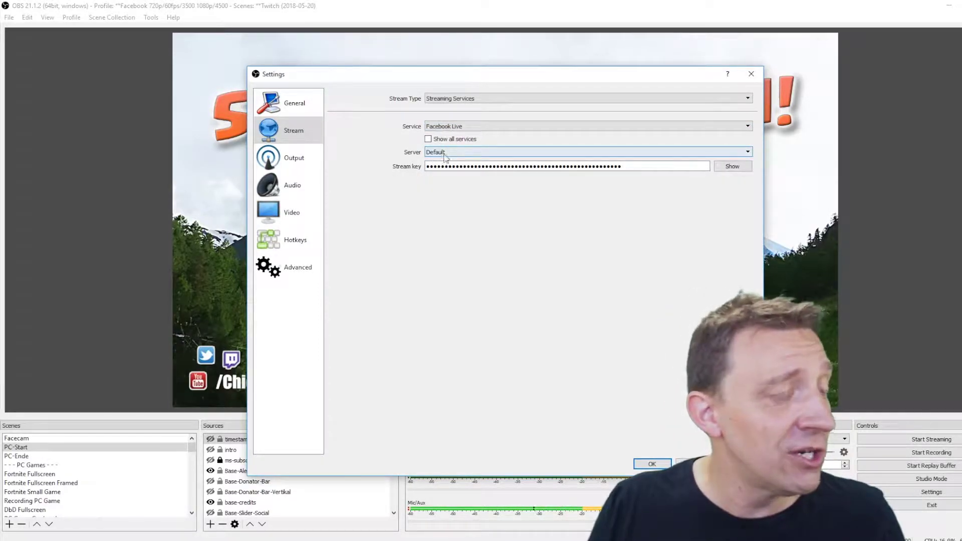
Replace the stream key with the one copied from Facebook and save the stream settings
left_click(664, 167)
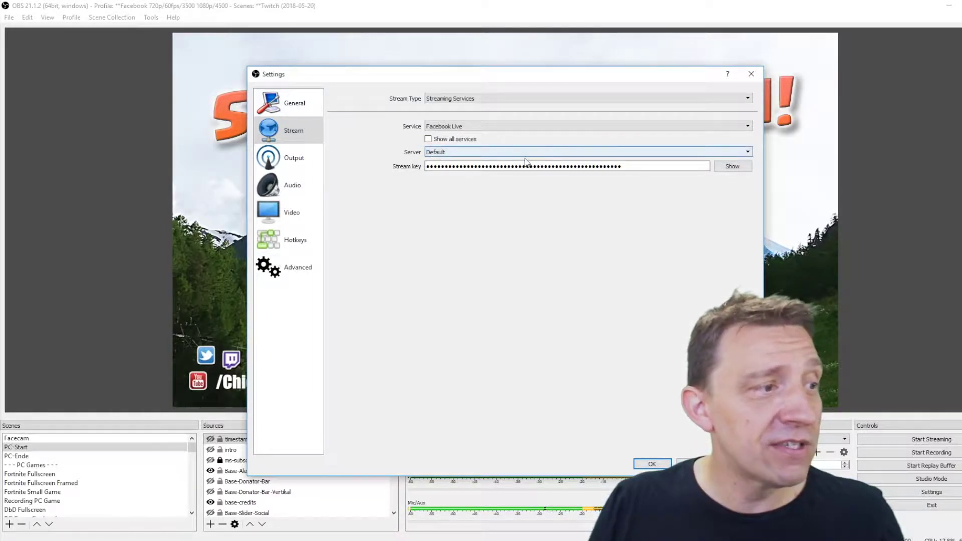
key("ctrl+a")
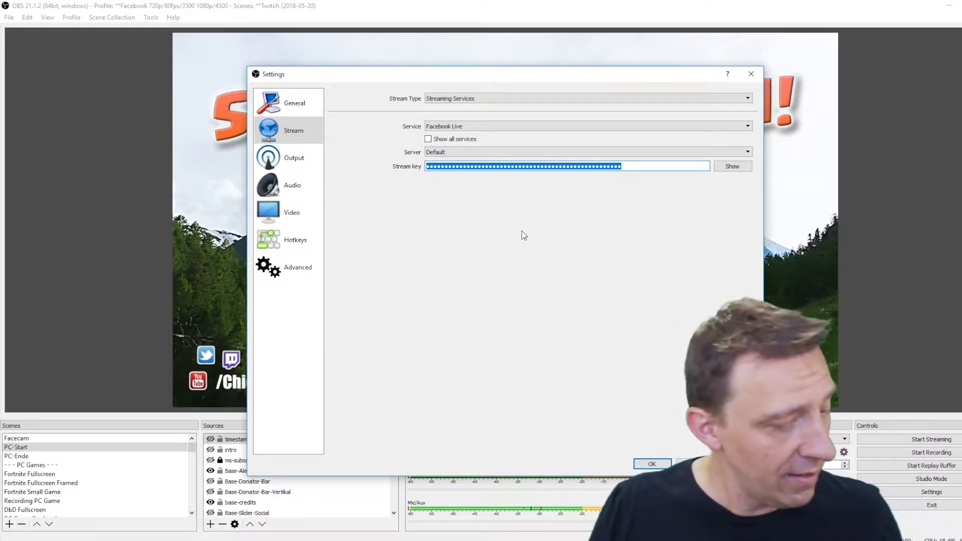
key("ctrl+v")
key("Return")
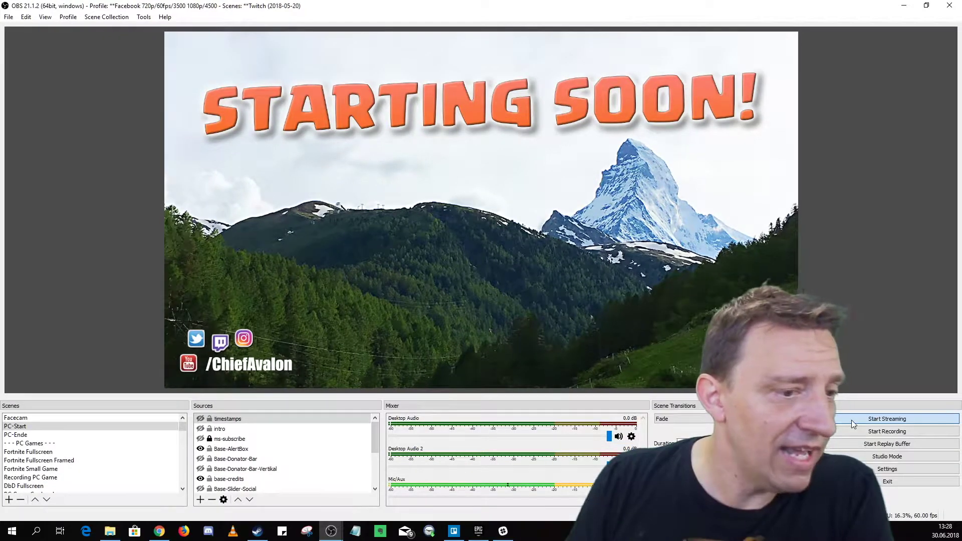
Start streaming to Facebook Live, and end the stream with confirmation
left_click(851, 420)
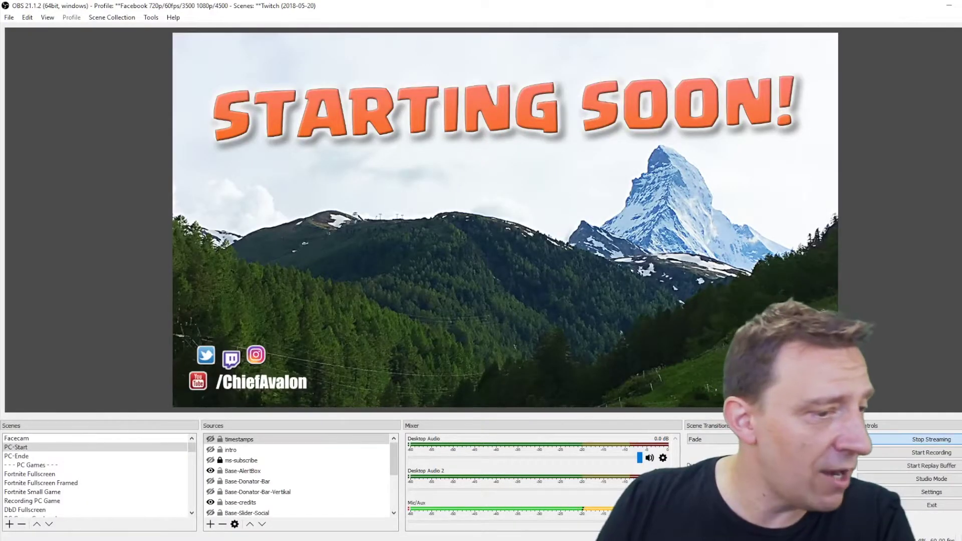
left_click(950, 441)
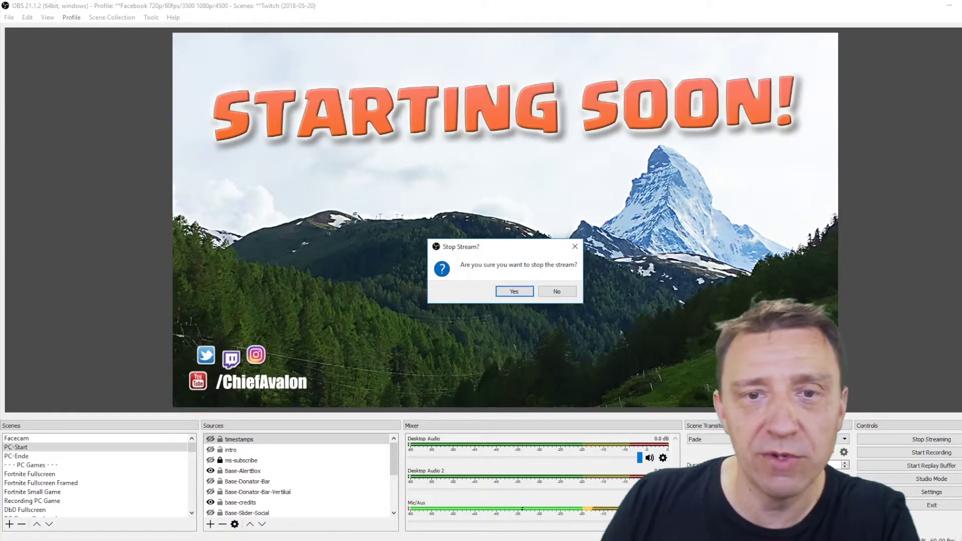
key("Return")
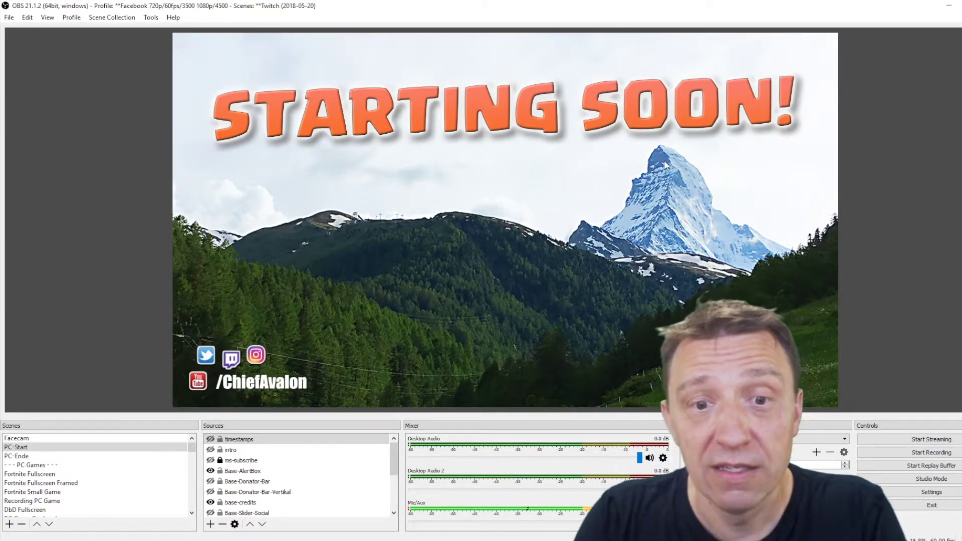